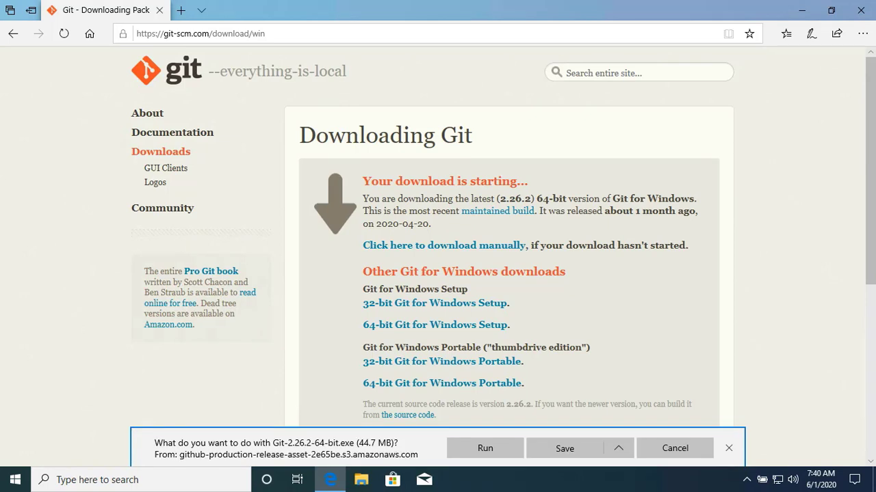
Run the Git-2.26.2-64-bit.exe installer and proceed past the license, keeping C:\Program Files\Git as the installation folder
click(485, 448)
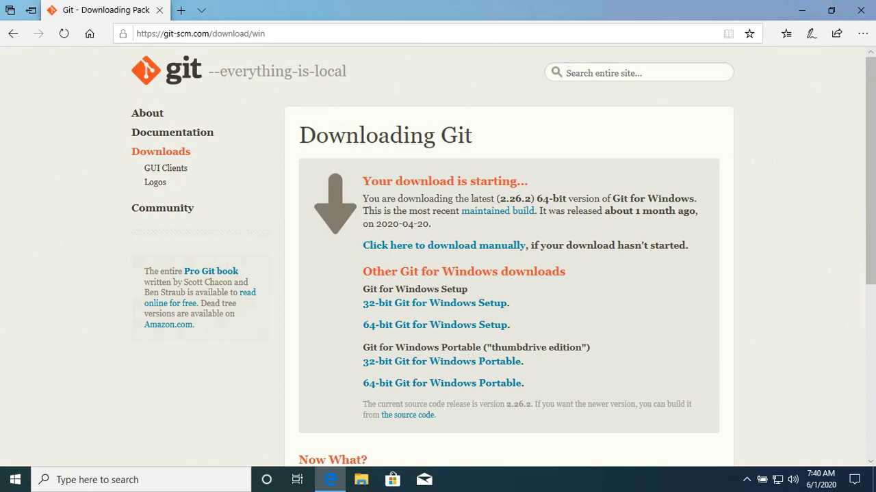
key(alt+y)
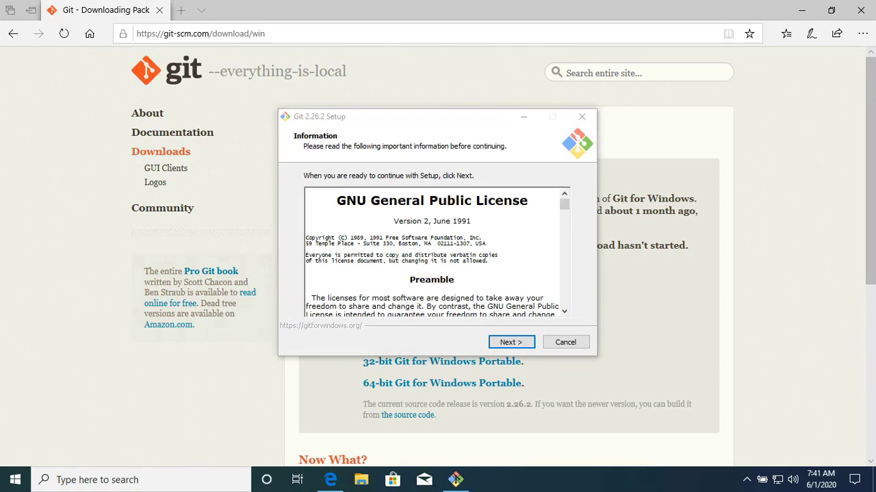
key(Return)
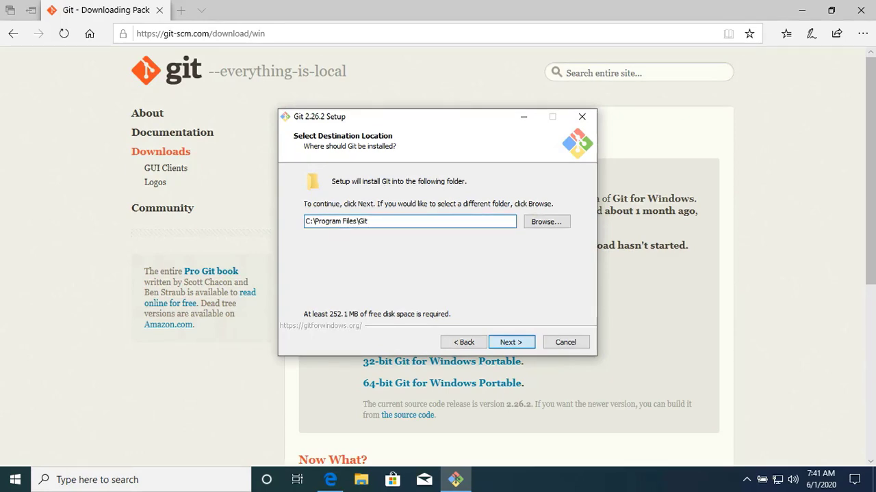
key(Return)
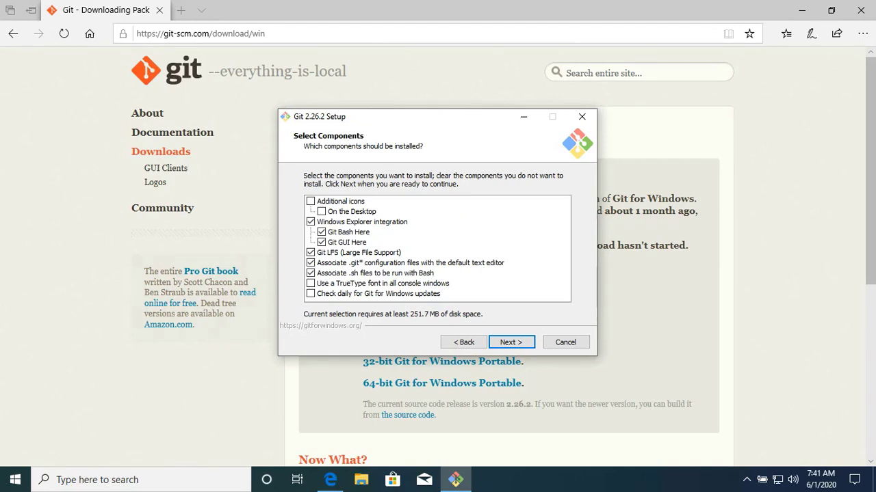
Add a desktop icon to the selected components and keep Git as the Start Menu folder
click(321, 211)
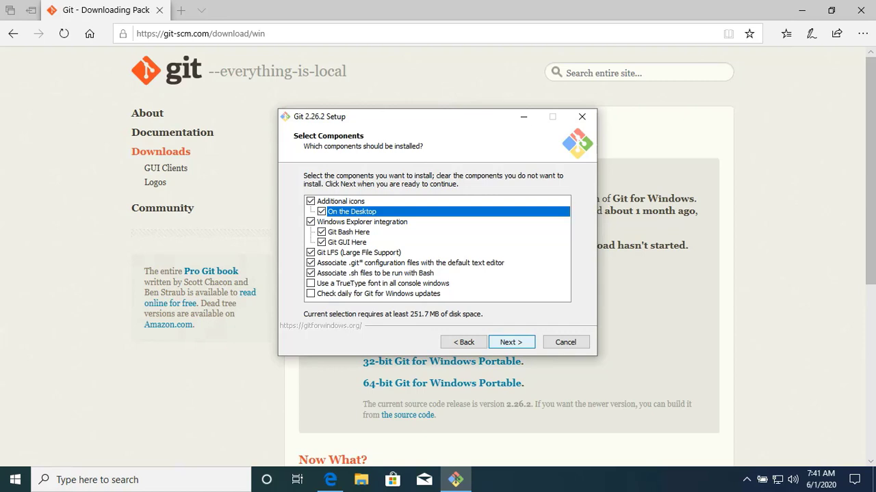
key(Return)
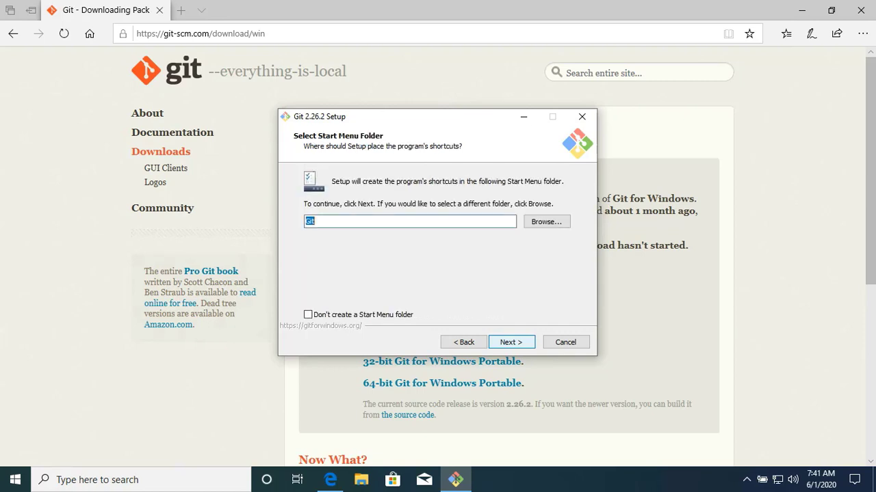
key(Return)
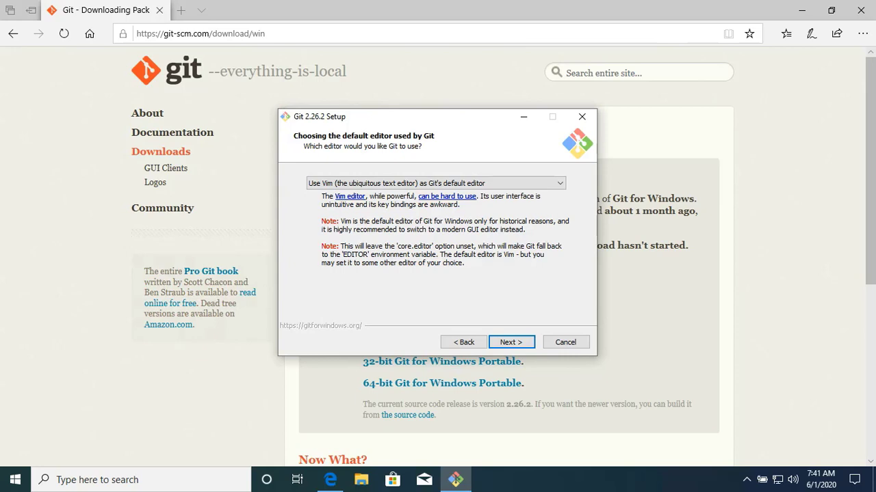
Examine the editors offered as Git's default editor, from Nano to selecting another editor
click(560, 183)
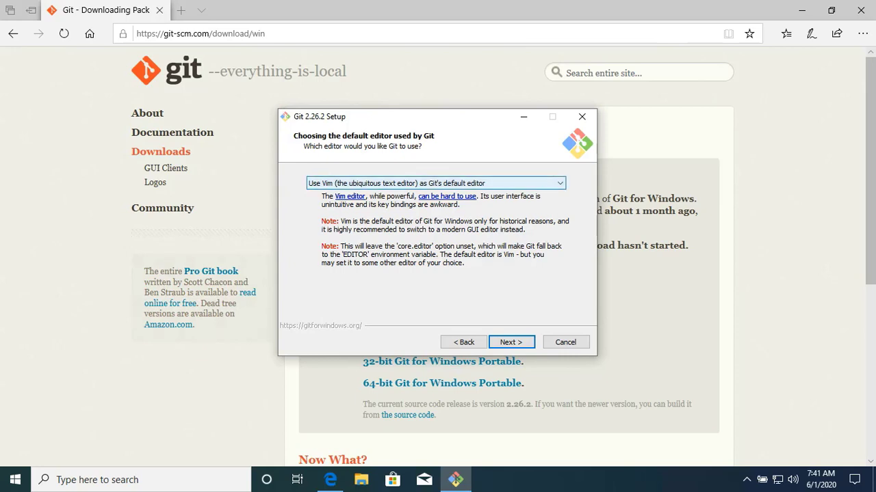
key(Up)
key(Up)
key(Up)
key(Up)
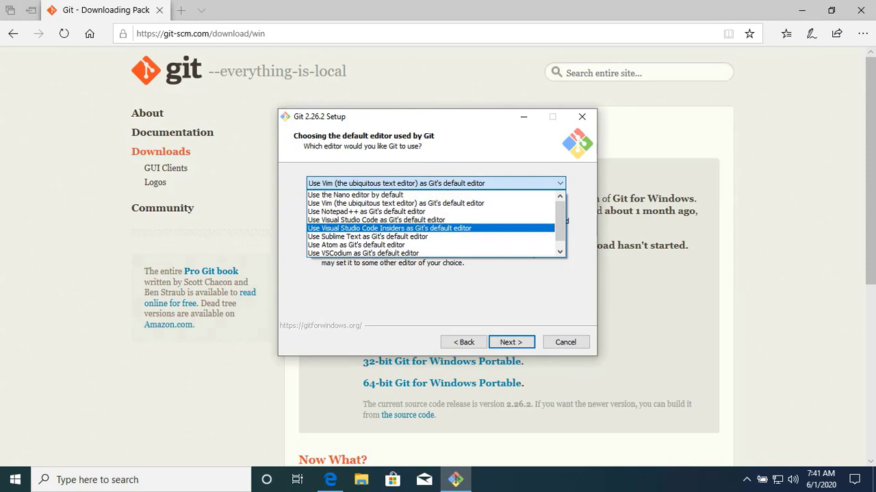
key(Down)
key(Down)
key(Down)
key(Down)
key(Down)
key(Down)
key(Down)
scroll(436, 223, down, 1)
key(Down)
key(Down)
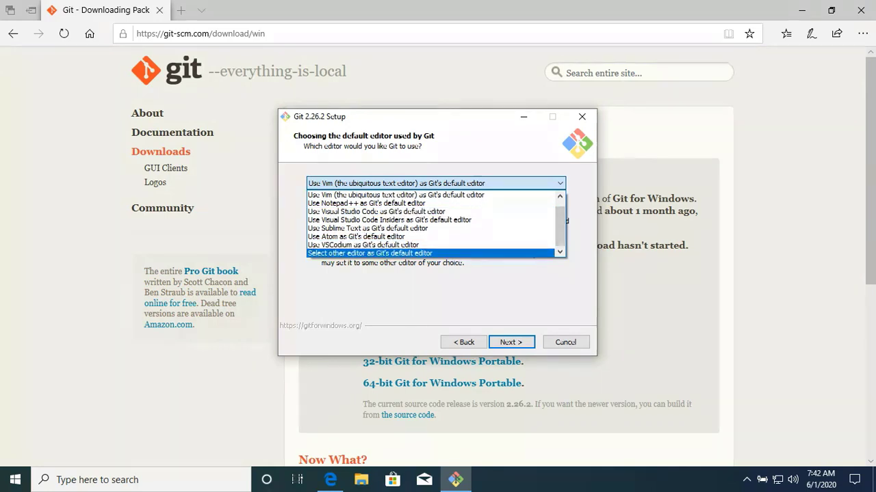
key(Up)
key(Up)
key(Up)
key(Up)
key(Up)
key(Up)
key(Up)
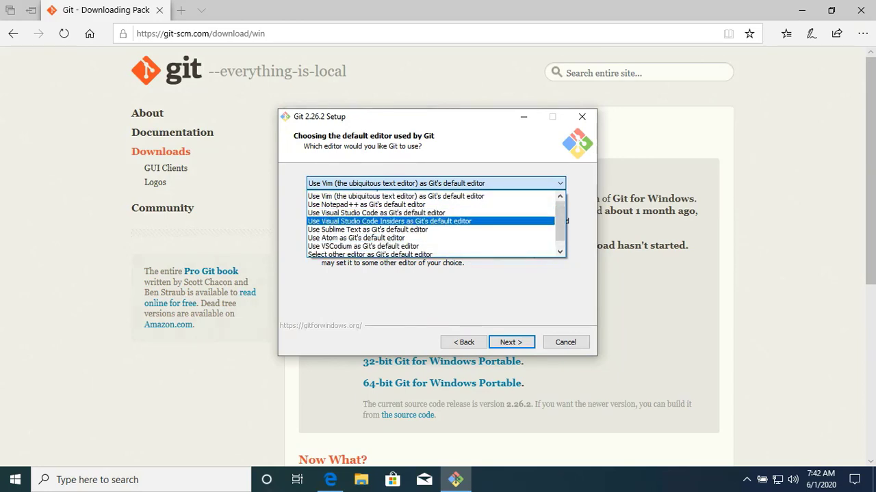
key(Return)
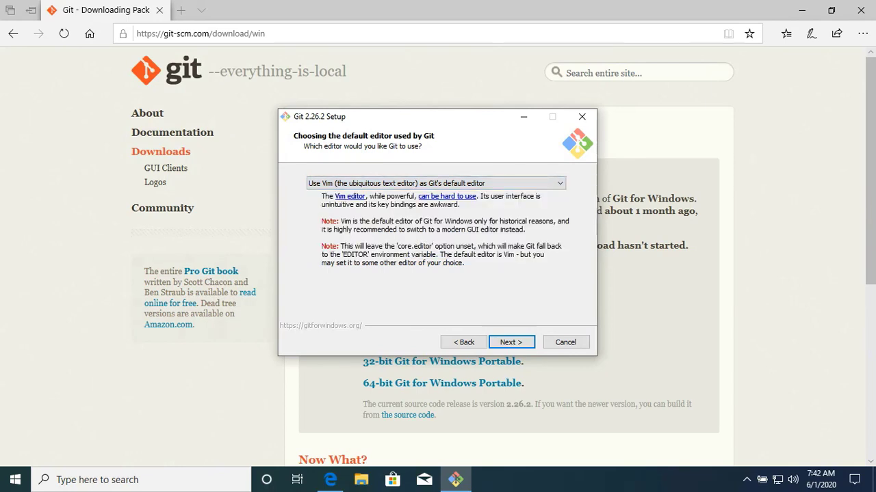
Accept Vim as default editor, Git from the command line and also from 3rd-party software, and the OpenSSL library for HTTPS
key(Return)
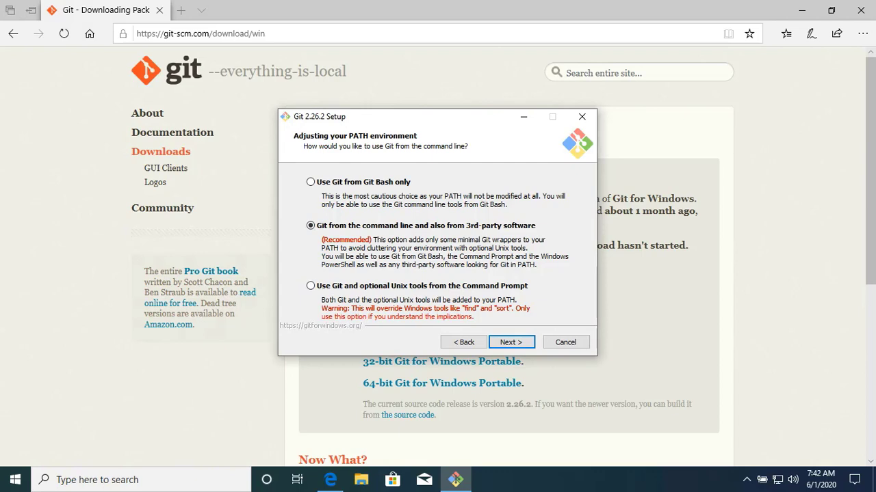
key(Return)
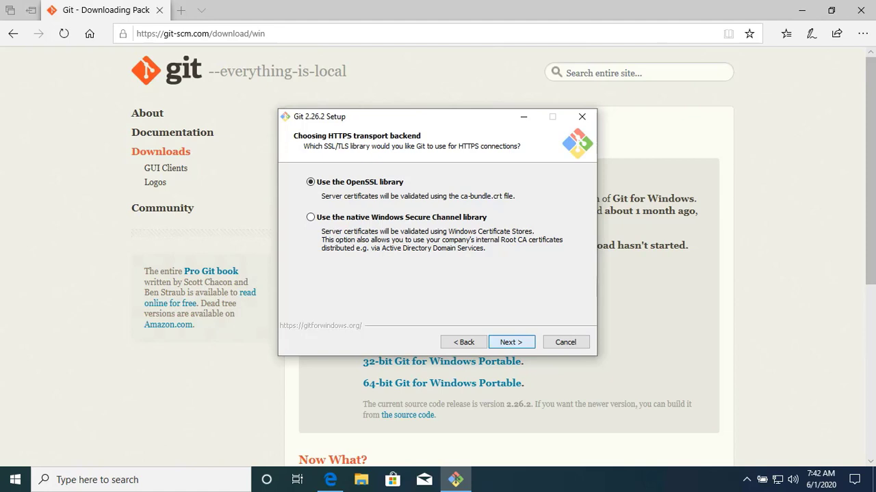
key(Return)
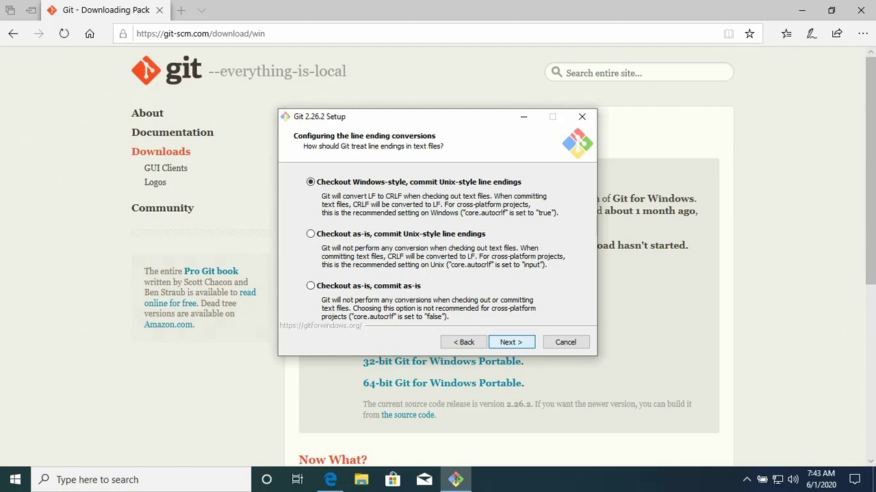
Install Git with Windows-style checkout and Unix-style commit line endings, the MinTTY terminal, file system caching and Git Credential Manager
key(Return)
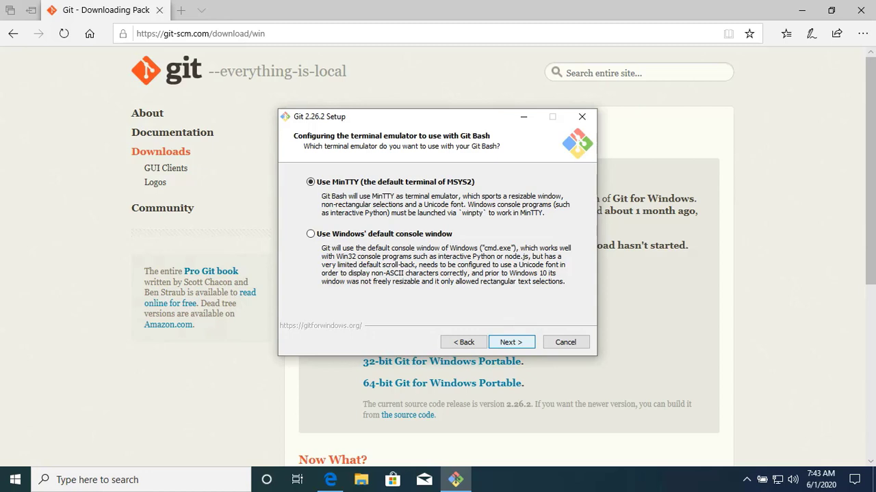
key(Return)
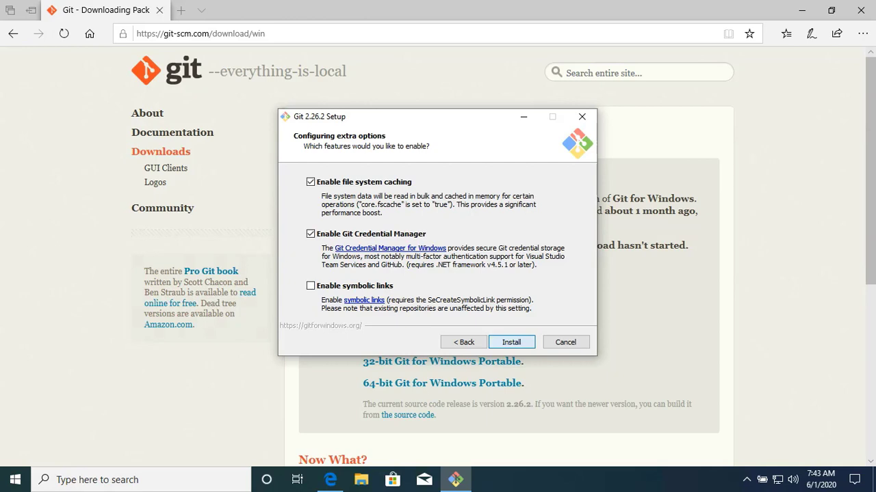
key(Return)
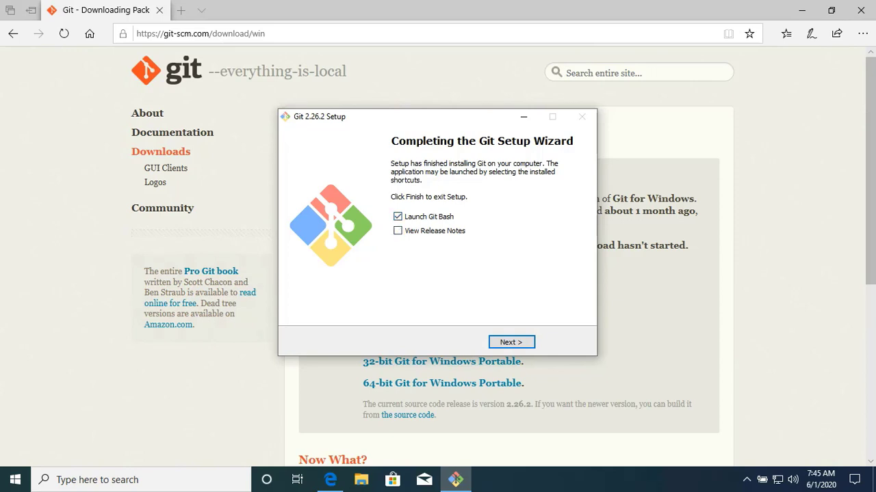
Finish the setup with Git Bash launched, close the browser, and move the Git Bash window toward the middle of the desktop
key(Return)
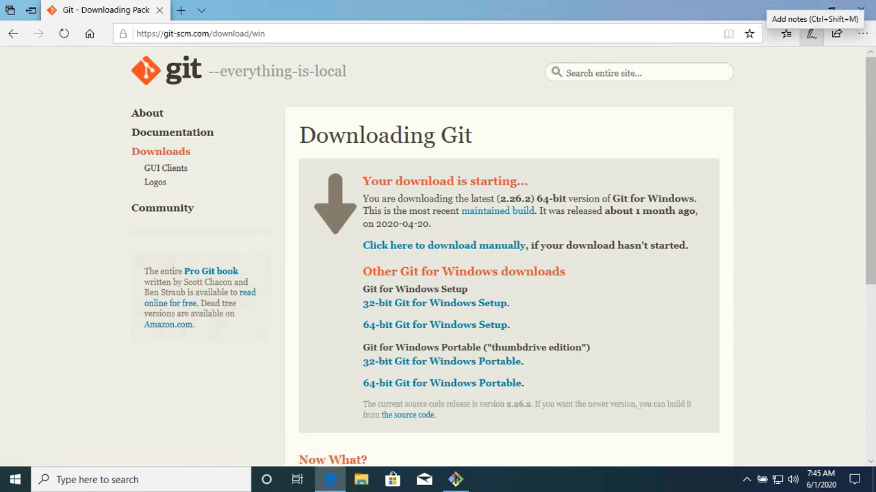
key(alt+F4)
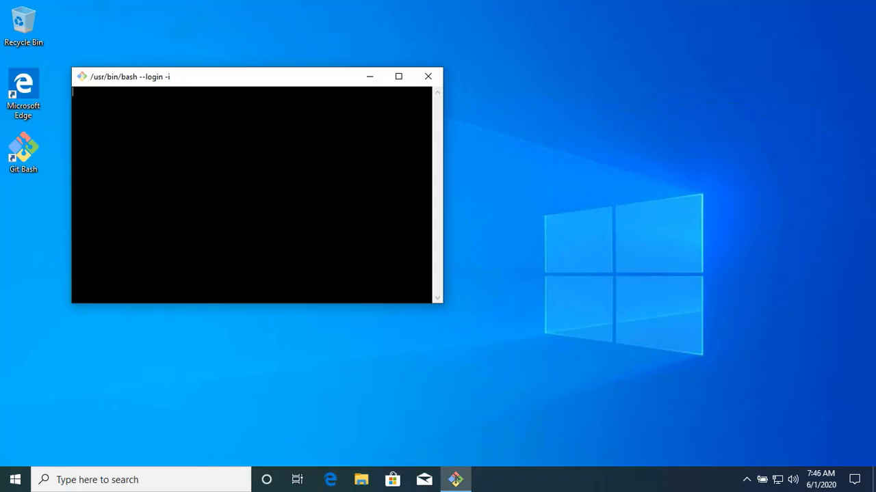
drag(277, 78, 438, 96)
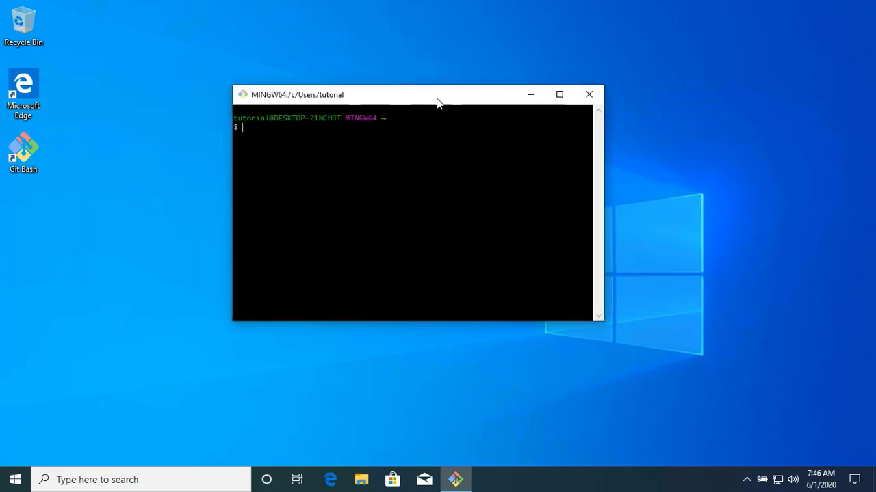
Check the installed Git version with git version and list the Git configuration with git config -l
text(git version)
key(Return)
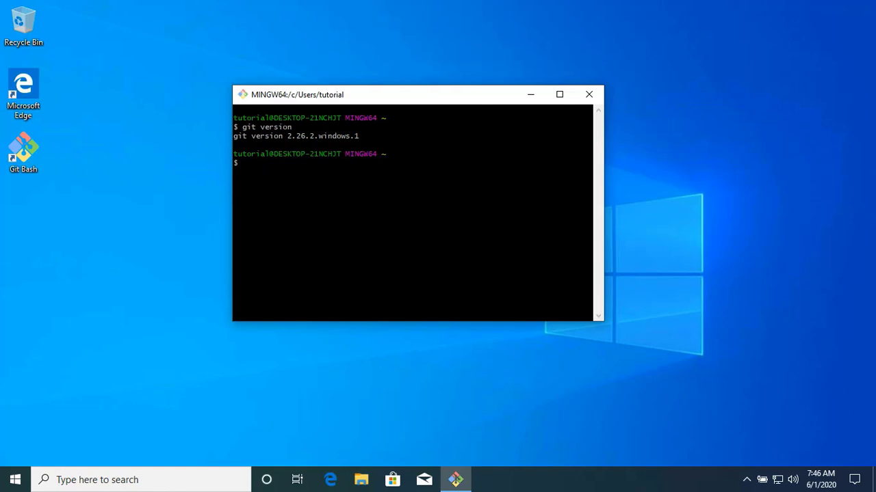
text(git config -l)
key(Return)
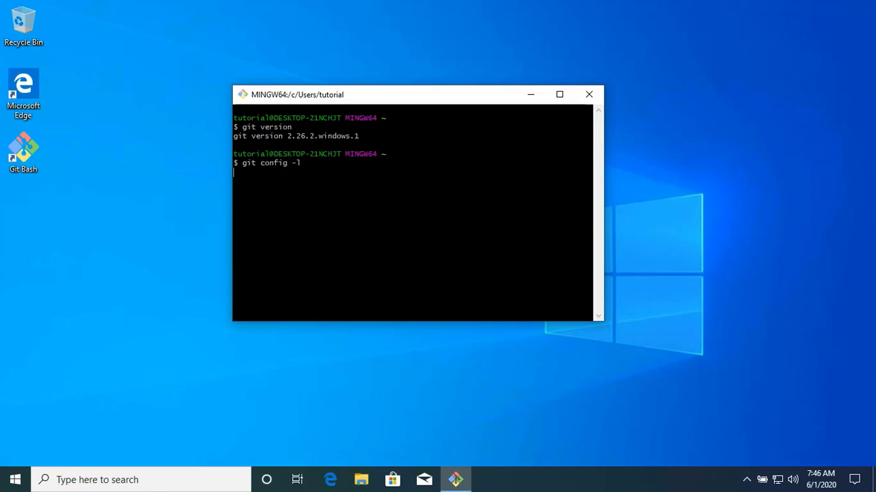